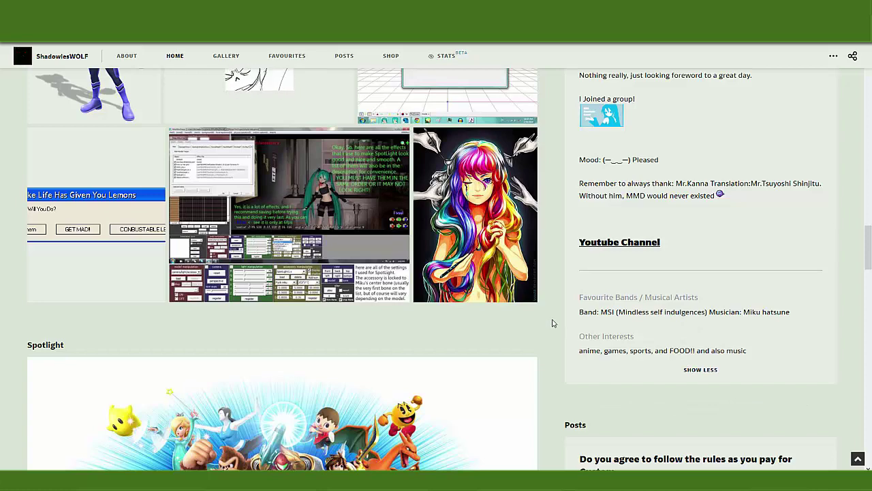
# - Scroll down to the Spotlight deviation 'Super Smash Bros. Wii U To MMD [Hype Meter]', showing 377 comments and 196 favourites
pyautogui.scroll(-3, 553, 323)
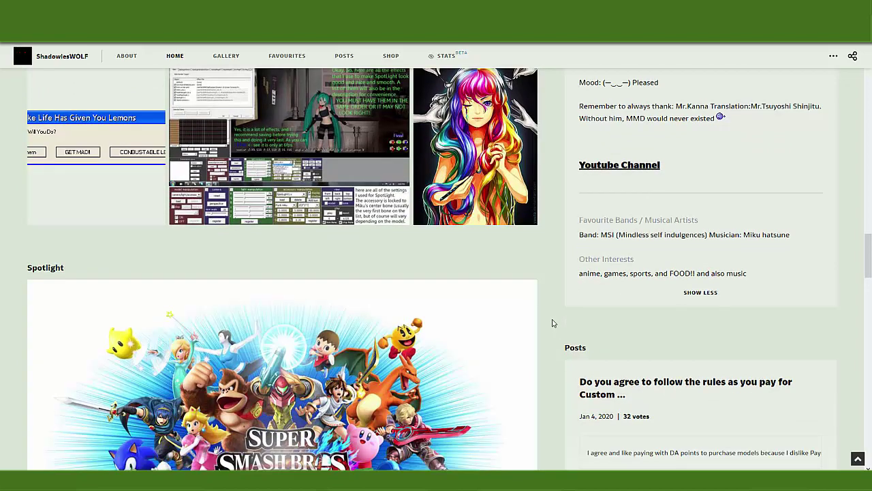
pyautogui.scroll(-2, 553, 323)
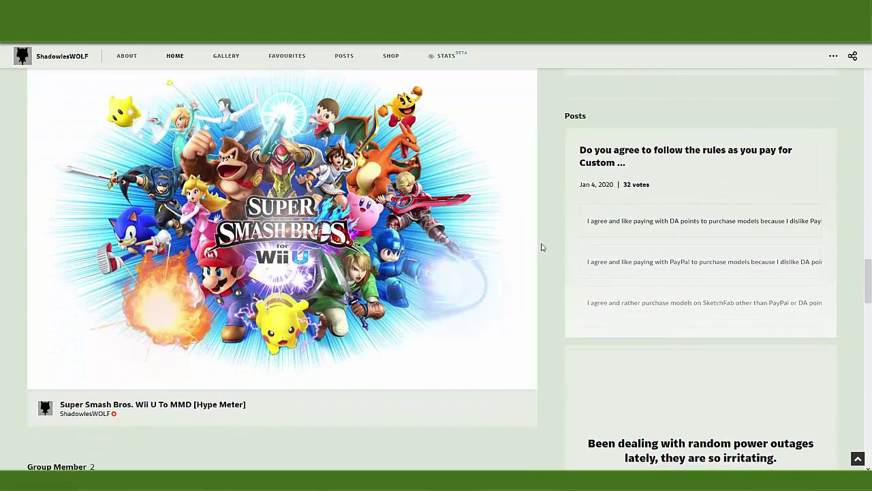
pyautogui.moveTo(601, 158)
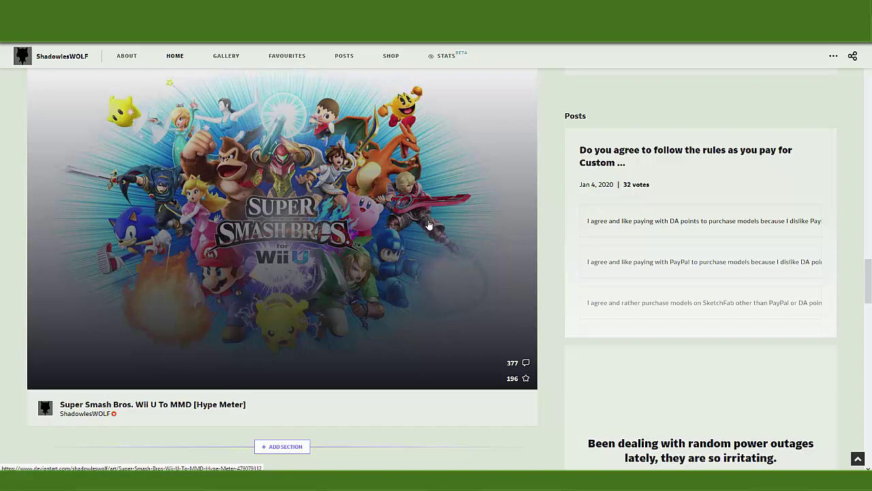
pyautogui.scroll(-2, 418, 246)
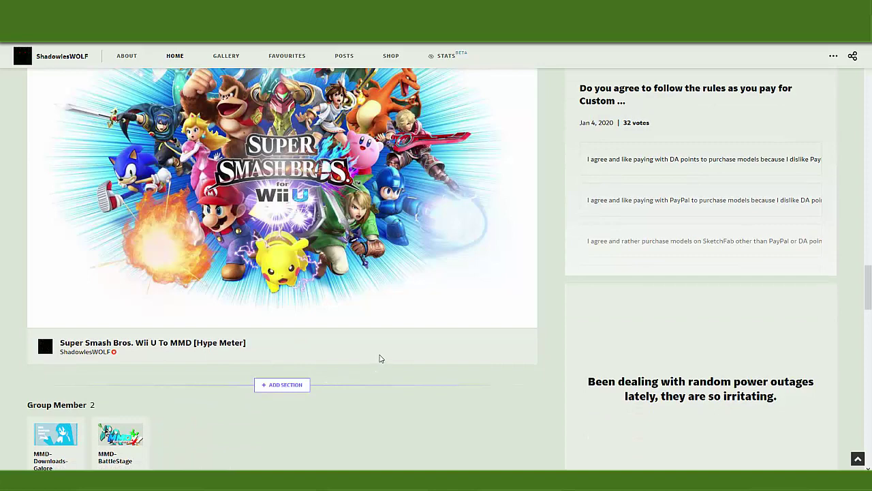
pyautogui.scroll(2, 399, 356)
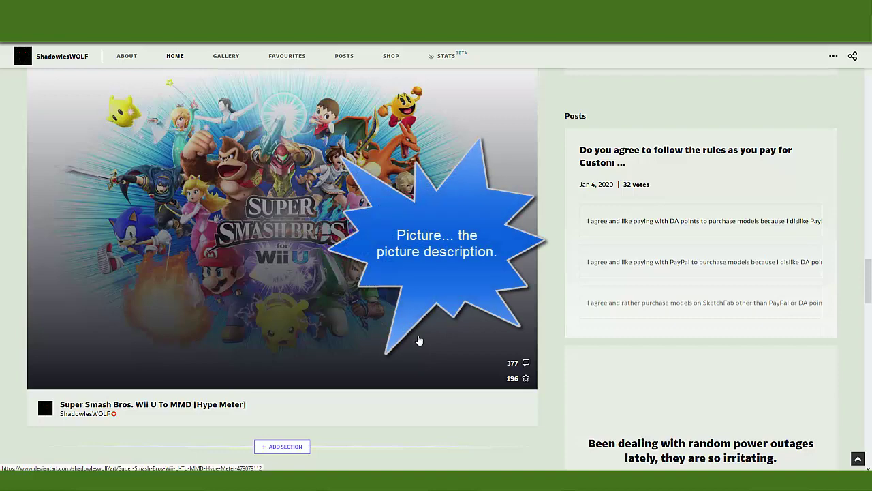
# - Scroll down through the Group Member, Group Admin and Comments sections of the profile
pyautogui.scroll(-3, 419, 340)
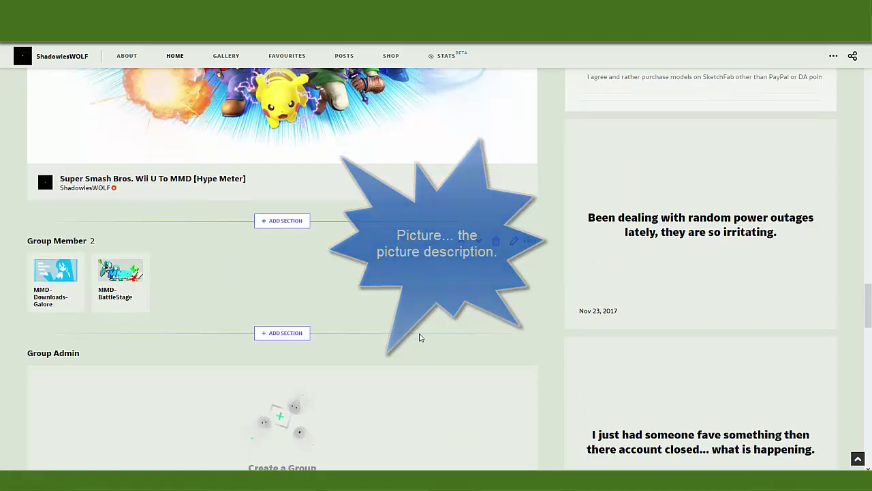
pyautogui.scroll(-2, 420, 338)
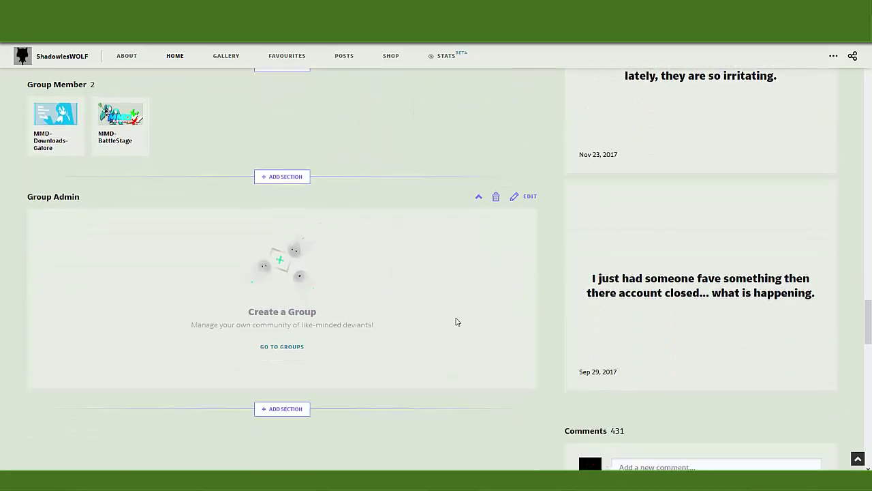
pyautogui.scroll(-1, 456, 321)
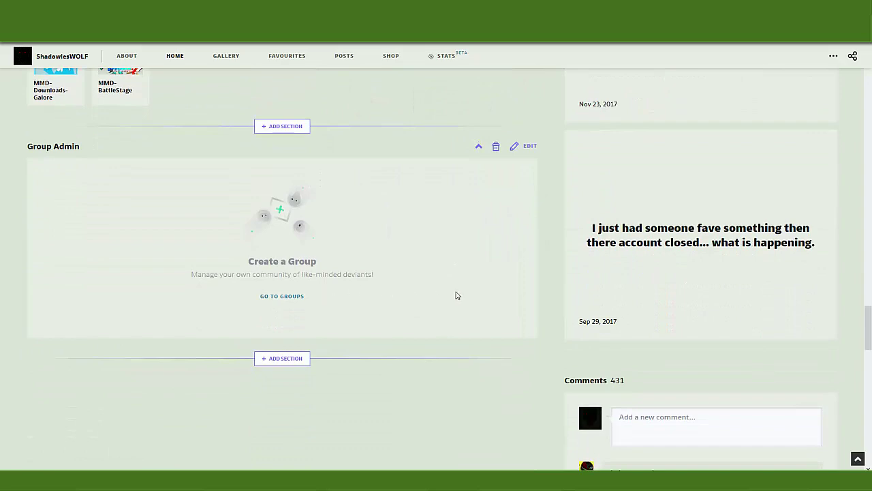
pyautogui.scroll(-3, 512, 294)
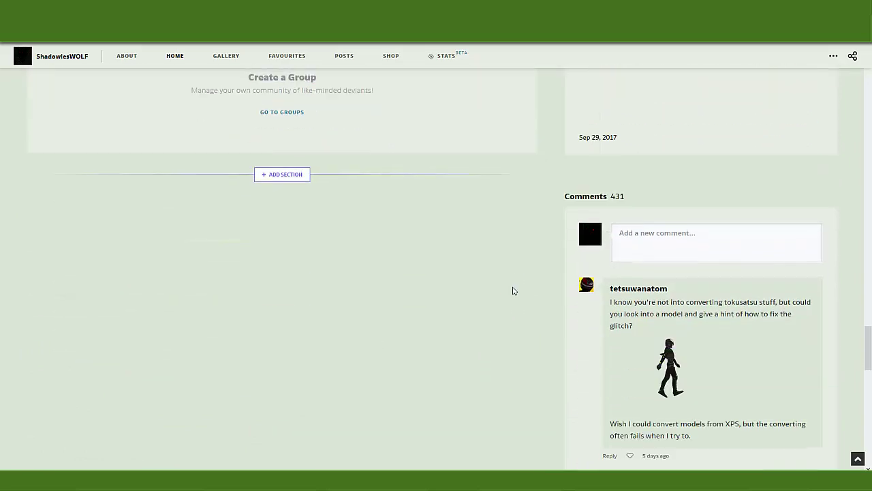
pyautogui.scroll(6, 513, 291)
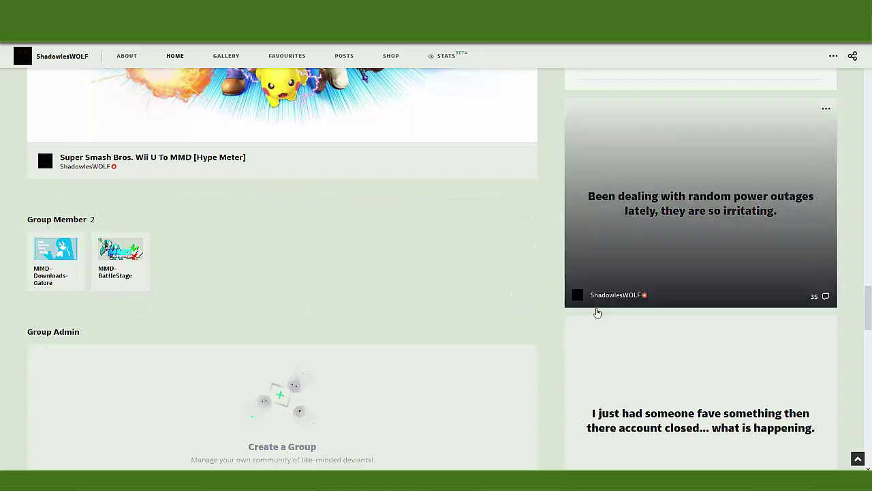
pyautogui.scroll(-1, 509, 320)
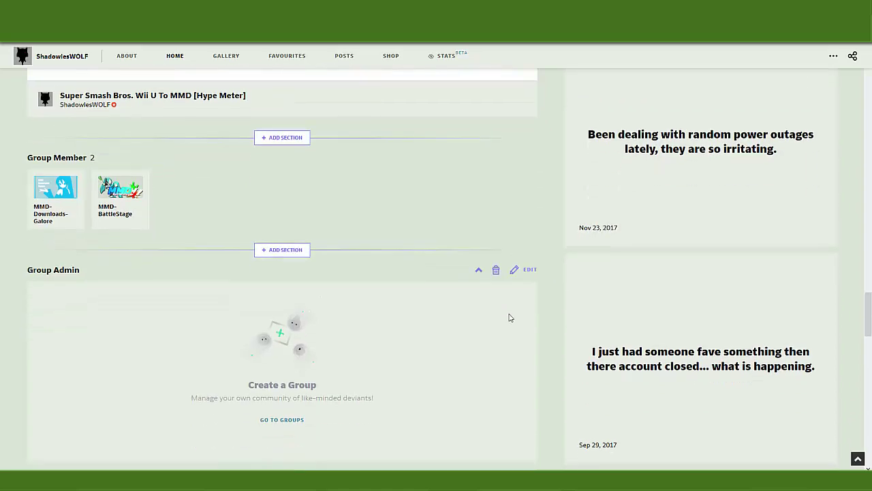
# - Return to the profile header showing 724 watchers, 126.4K page views and 448 deviations
pyautogui.scroll(10, 549, 355)
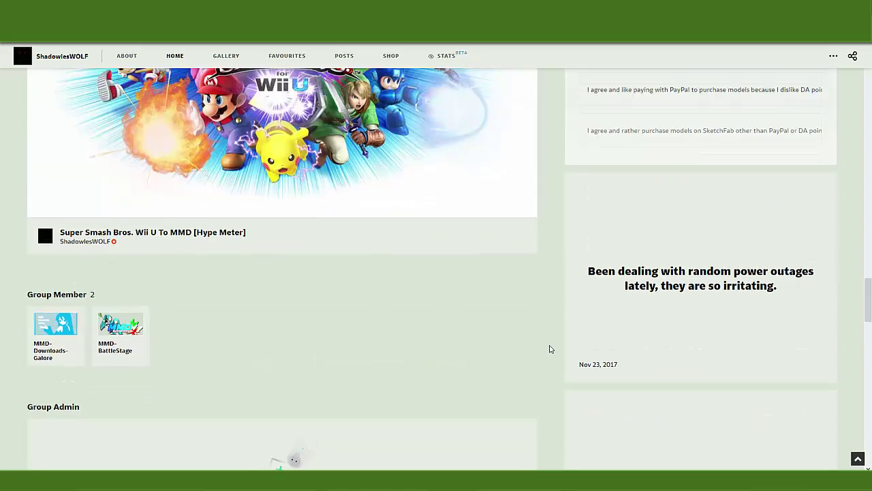
pyautogui.scroll(15, 553, 366)
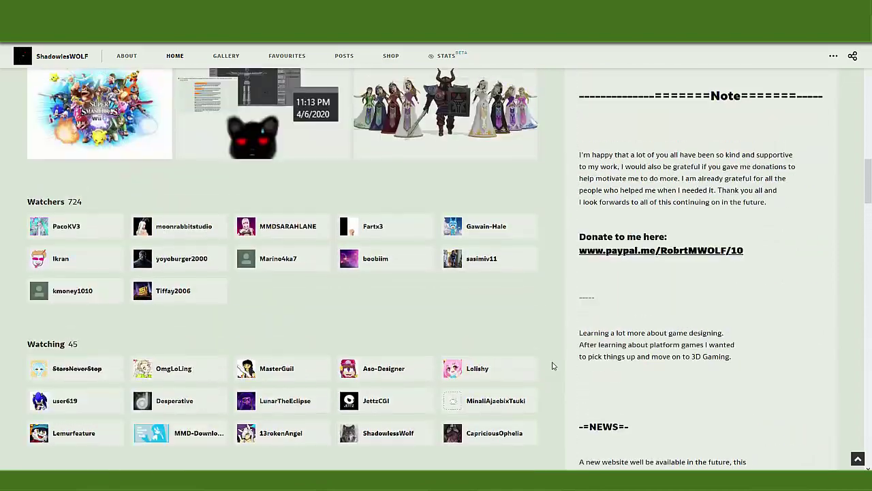
pyautogui.scroll(5, 553, 366)
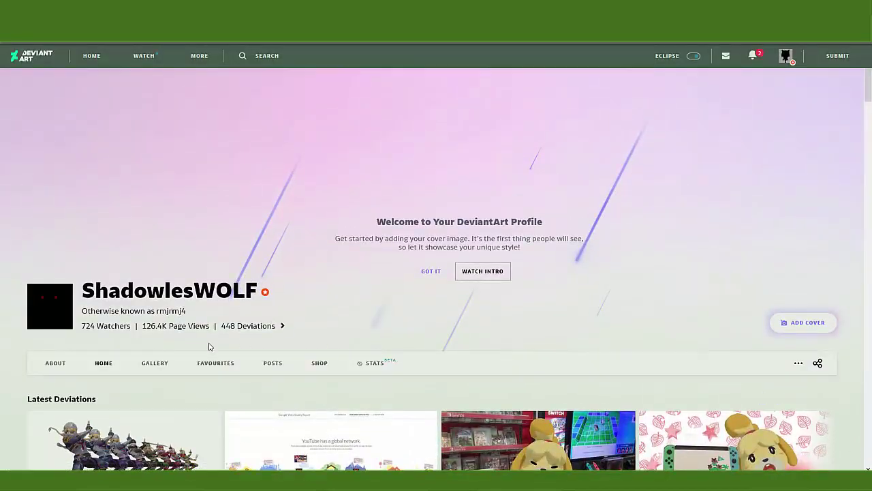
pyautogui.click(58, 364)
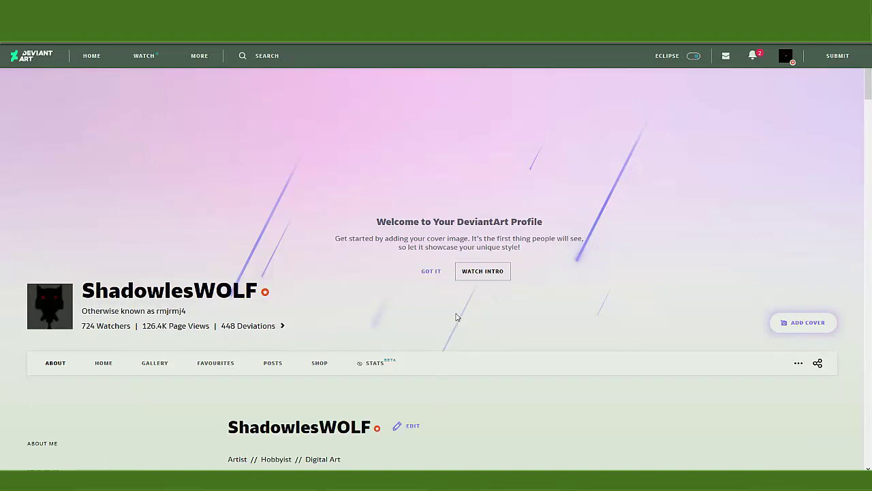
pyautogui.scroll(-1, 457, 316)
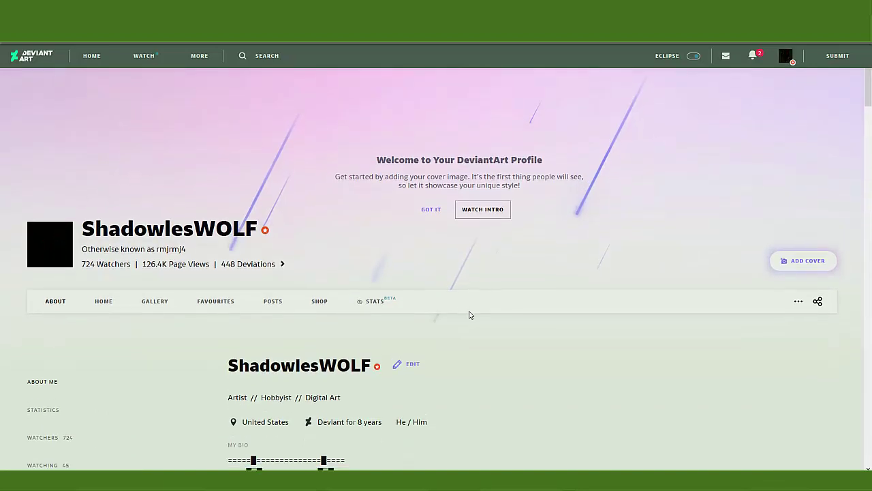
pyautogui.scroll(-5, 483, 313)
pyautogui.scroll(-3, 538, 308)
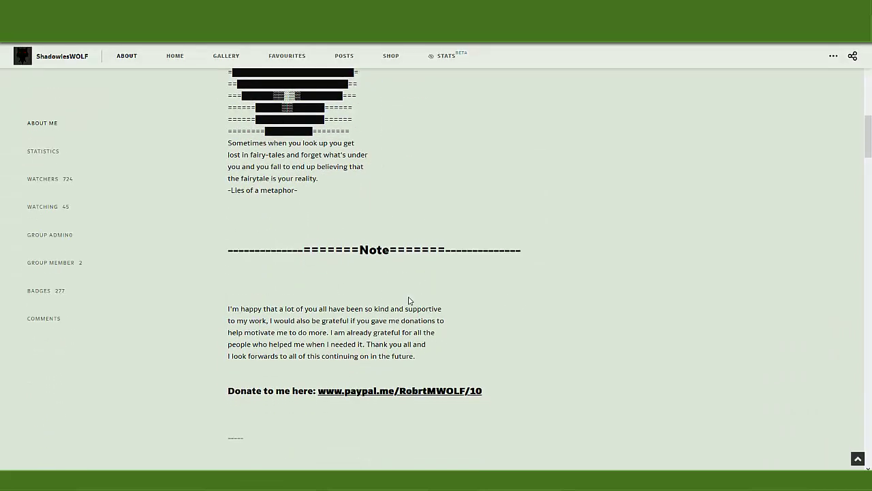
pyautogui.scroll(-2, 402, 293)
pyautogui.scroll(-2, 361, 294)
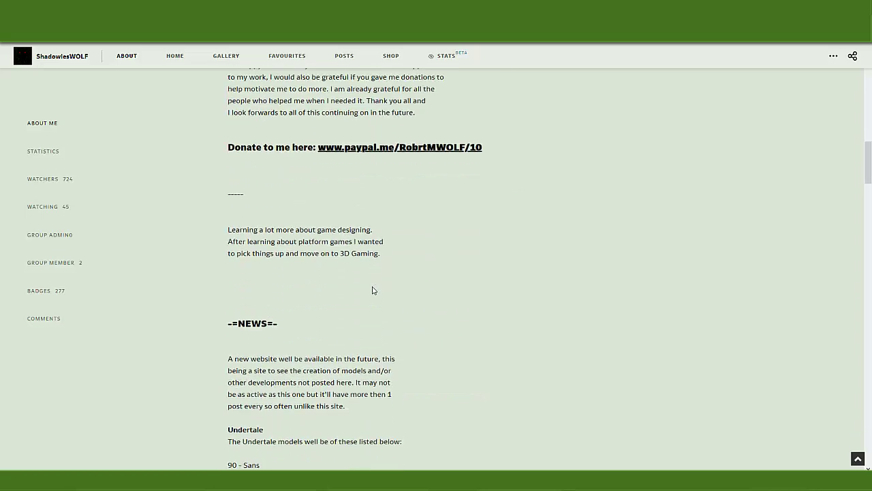
pyautogui.scroll(-3, 370, 291)
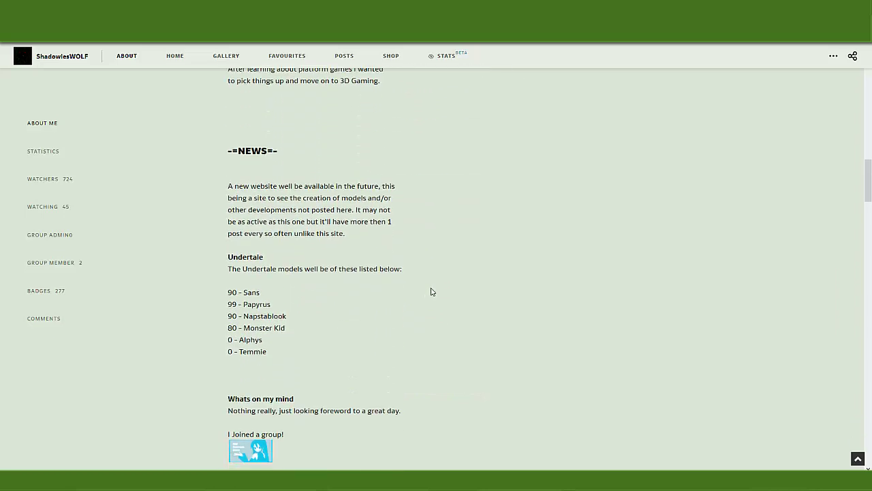
pyautogui.scroll(-2, 425, 288)
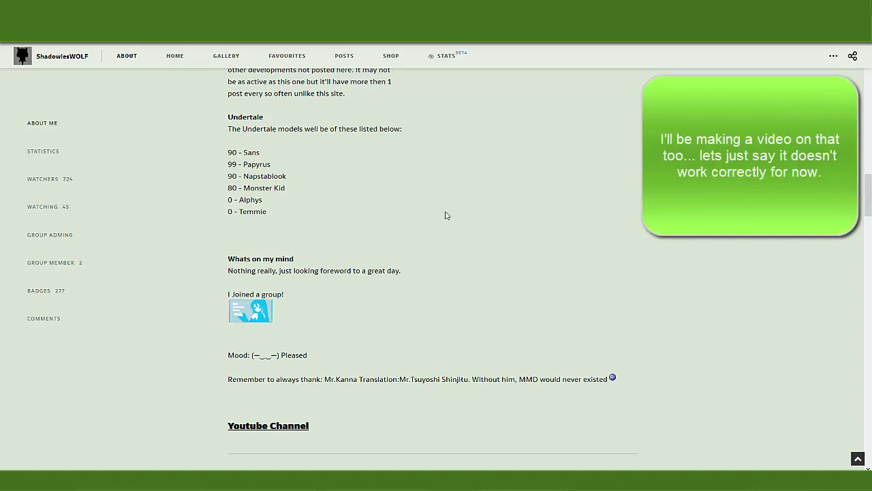
pyautogui.scroll(-3, 466, 213)
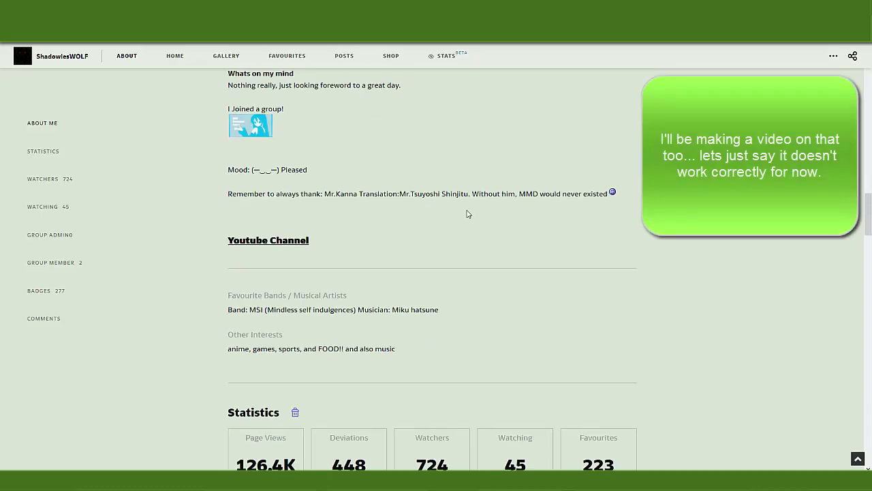
pyautogui.scroll(-3, 467, 214)
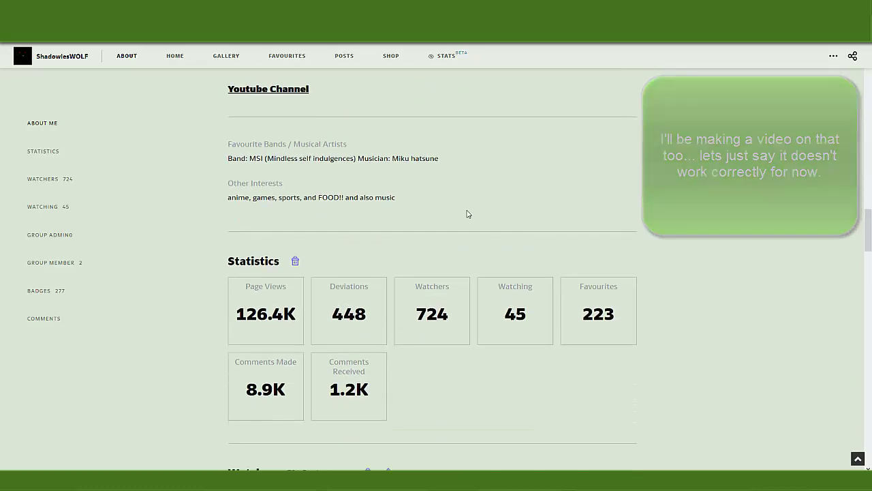
pyautogui.scroll(-3, 467, 213)
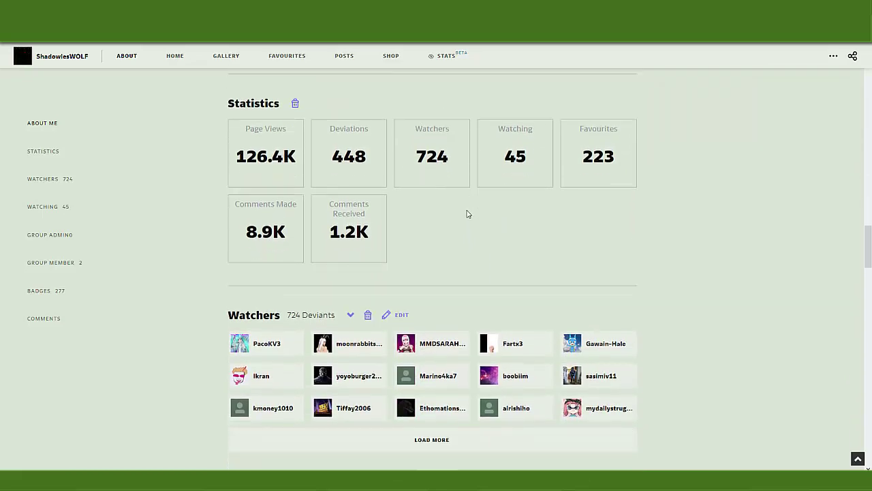
pyautogui.scroll(-1, 467, 214)
pyautogui.scroll(-1, 467, 214)
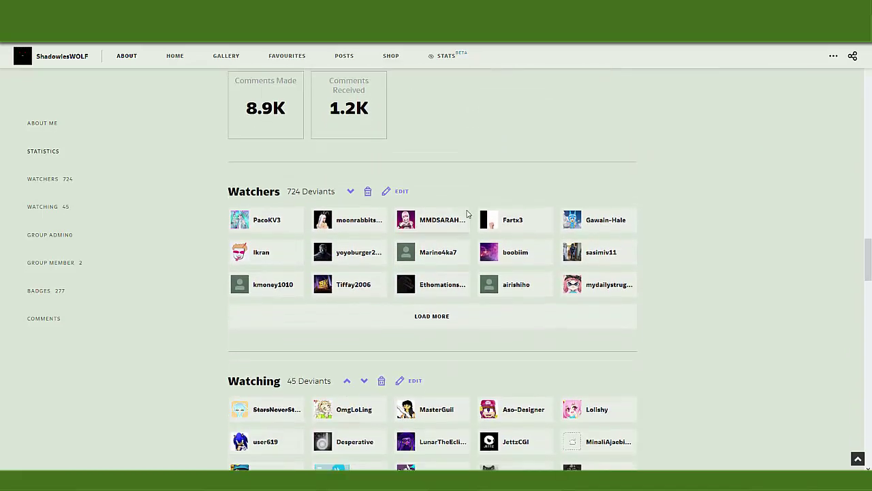
pyautogui.scroll(-5, 466, 213)
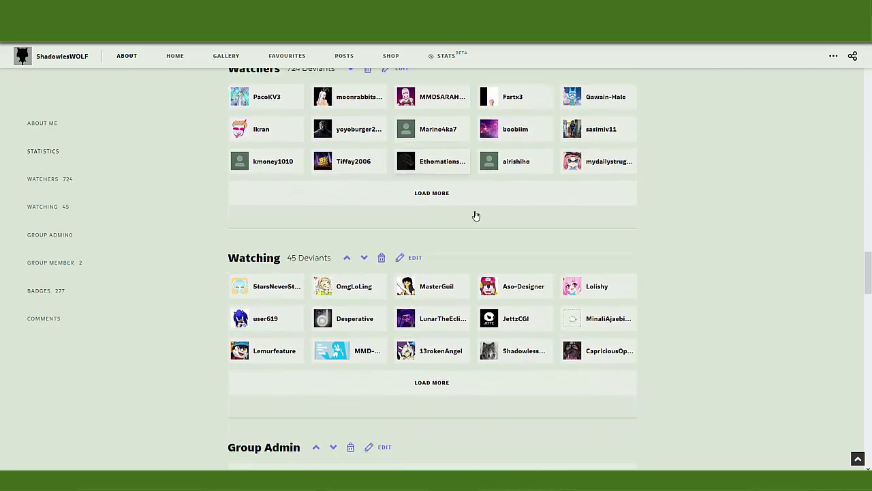
pyautogui.scroll(-10, 516, 213)
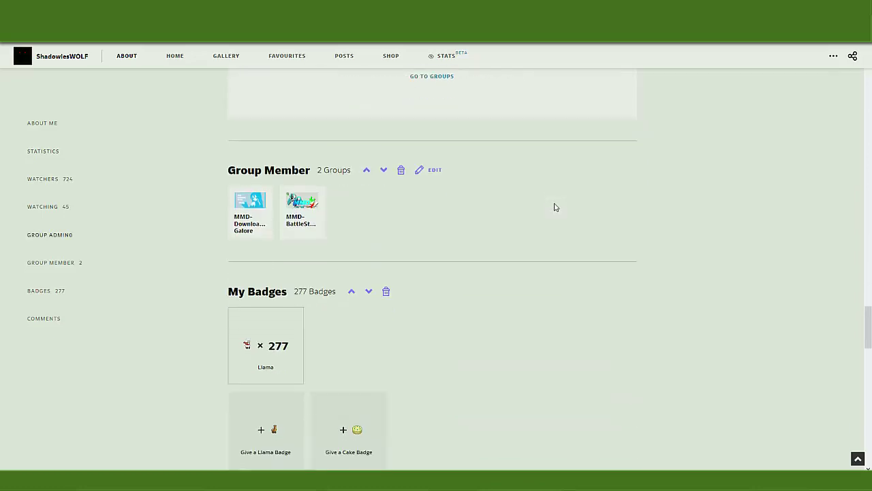
pyautogui.scroll(-6, 555, 207)
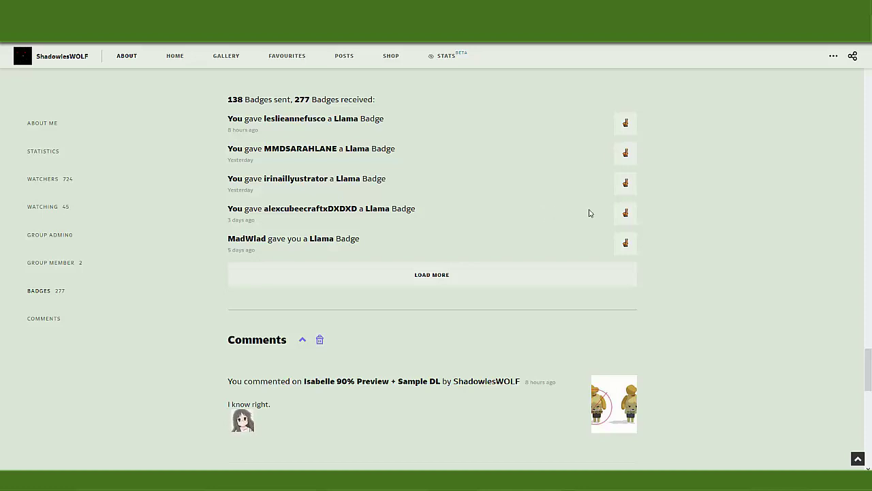
pyautogui.scroll(-3, 590, 213)
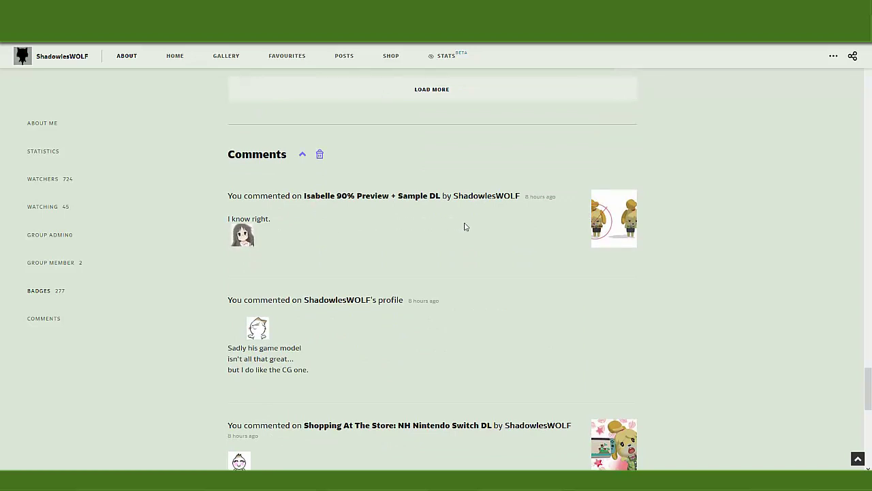
pyautogui.scroll(-1, 471, 229)
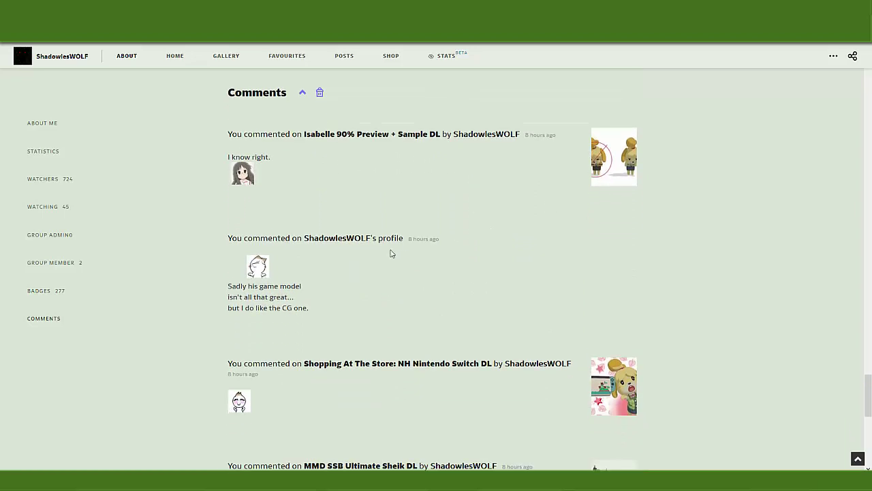
pyautogui.scroll(-1, 362, 274)
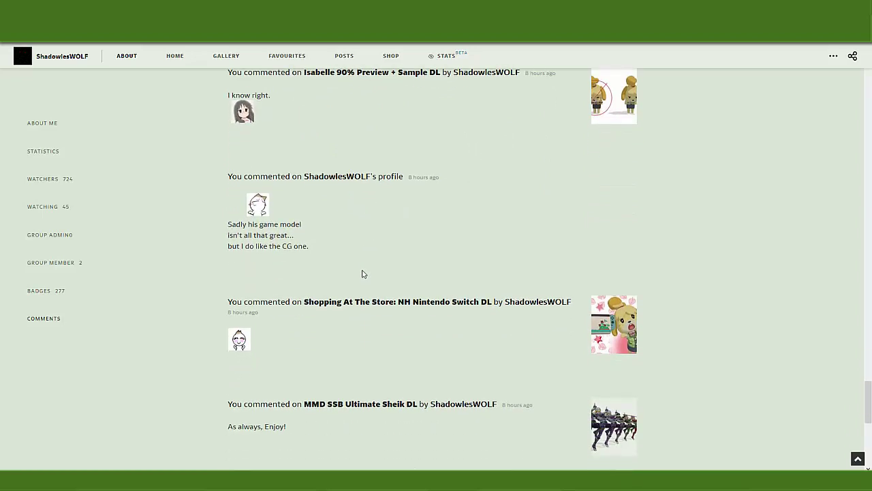
pyautogui.scroll(-1, 450, 284)
pyautogui.scroll(-1, 456, 282)
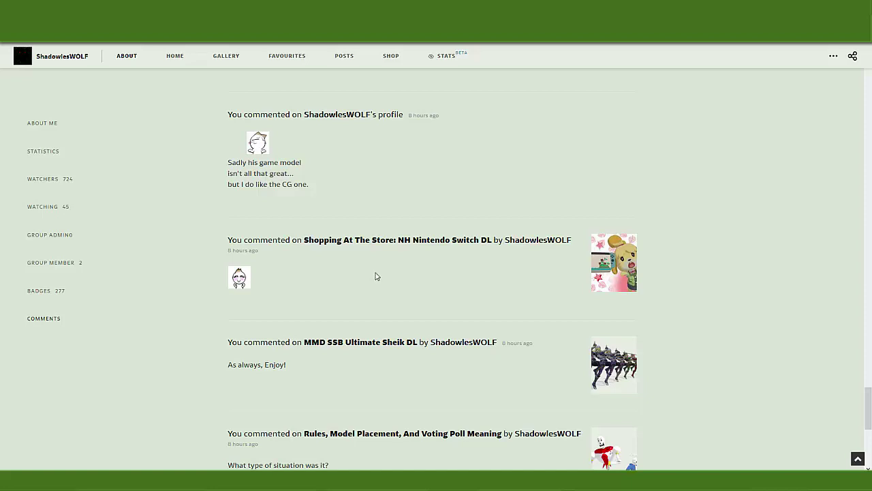
pyautogui.scroll(-1, 373, 275)
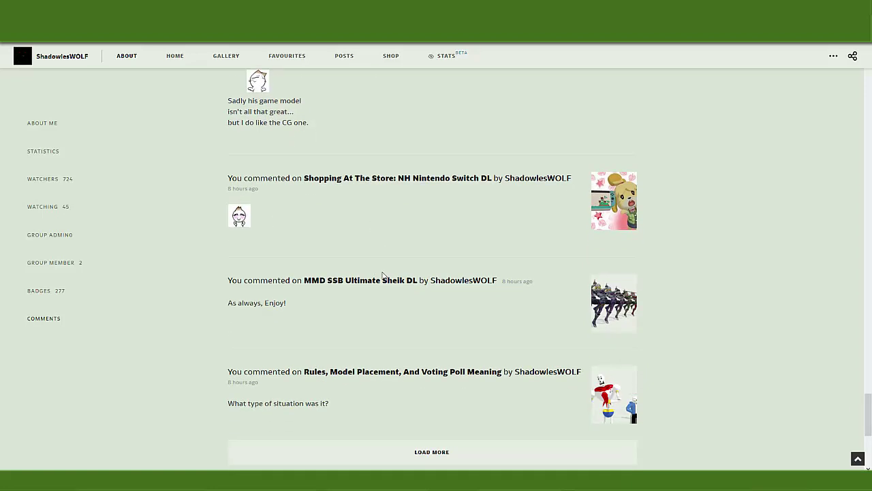
pyautogui.scroll(-1, 440, 273)
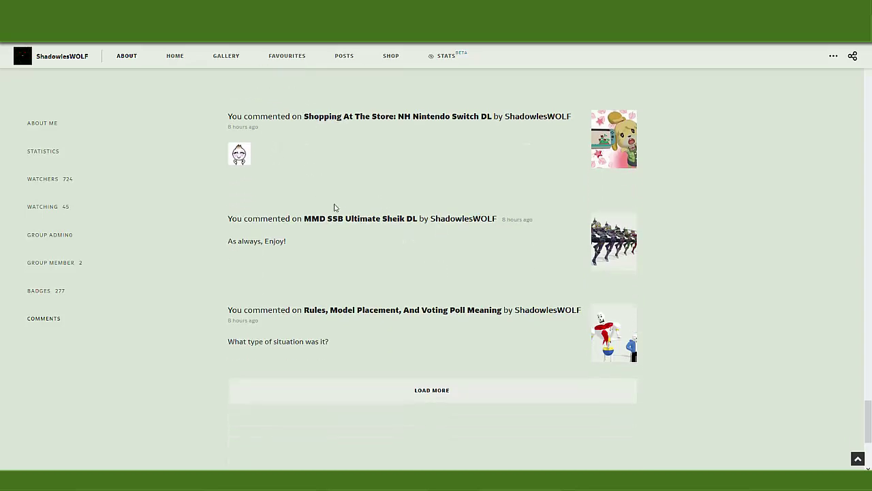
pyautogui.scroll(12, 373, 196)
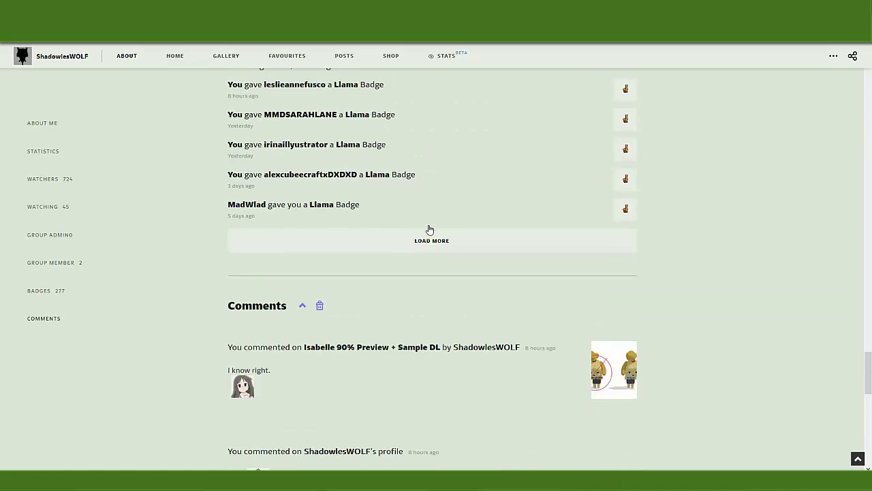
pyautogui.scroll(6, 432, 236)
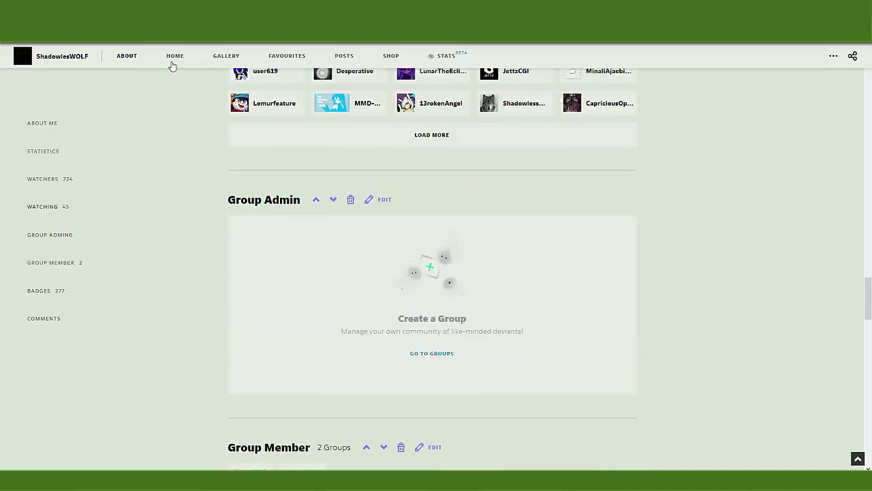
# - Go back to the Home tab and bring the Watchers (724) and Watching (45) lists into view
pyautogui.click(173, 62)
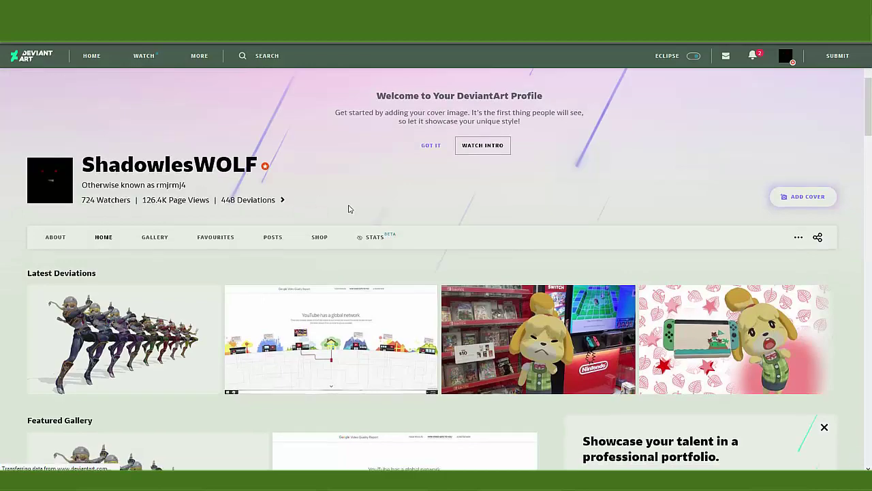
pyautogui.scroll(-3, 350, 205)
pyautogui.scroll(-10, 356, 201)
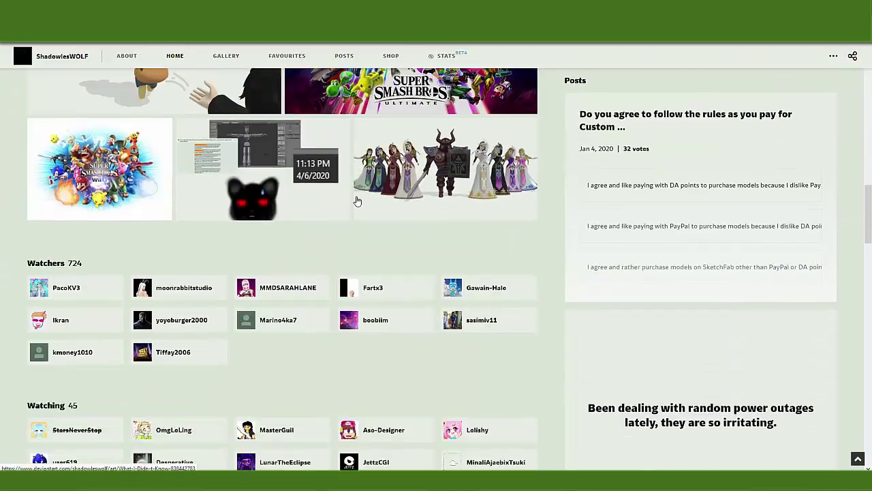